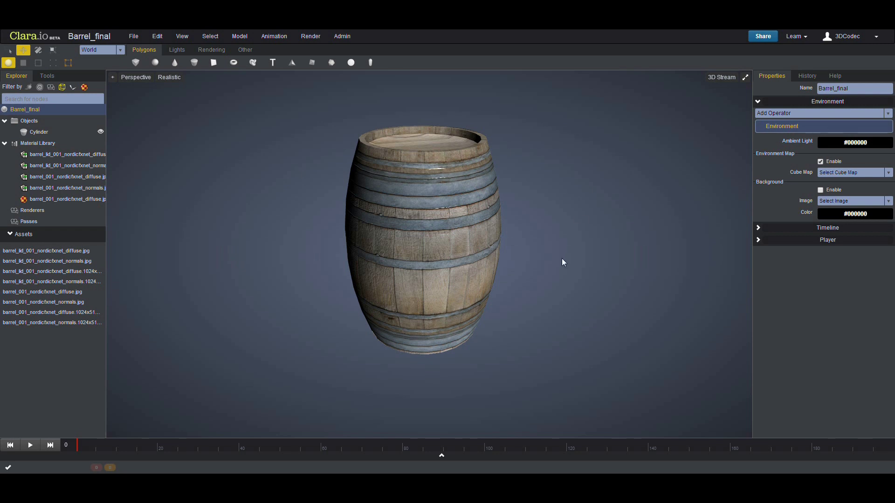
pyautogui.moveTo(498, 302); pyautogui.dragTo(407, 270, button='middle')
pyautogui.scroll(2, 442, 327)
pyautogui.scroll(-2, 424, 281)
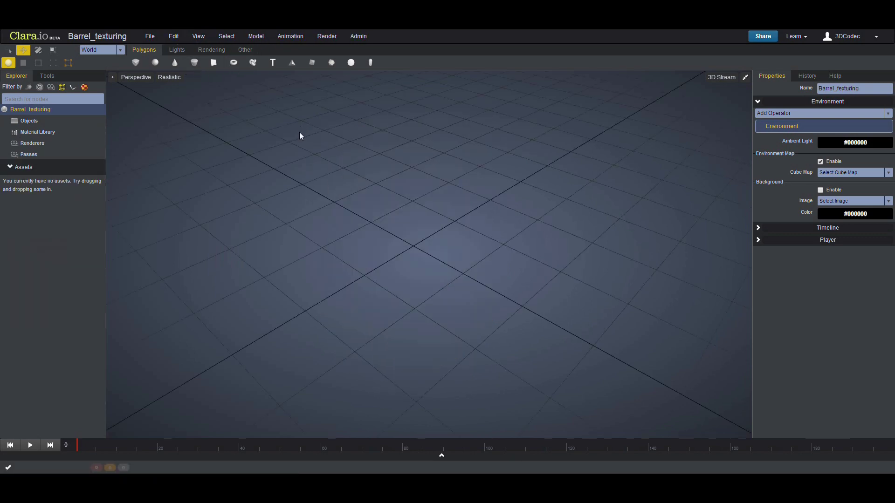
# Step: Add a cylinder primitive to the empty scene and switch to the four-viewport layout
pyautogui.click(194, 62)
pyautogui.moveTo(348, 250); pyautogui.dragTo(373, 247, button='middle')
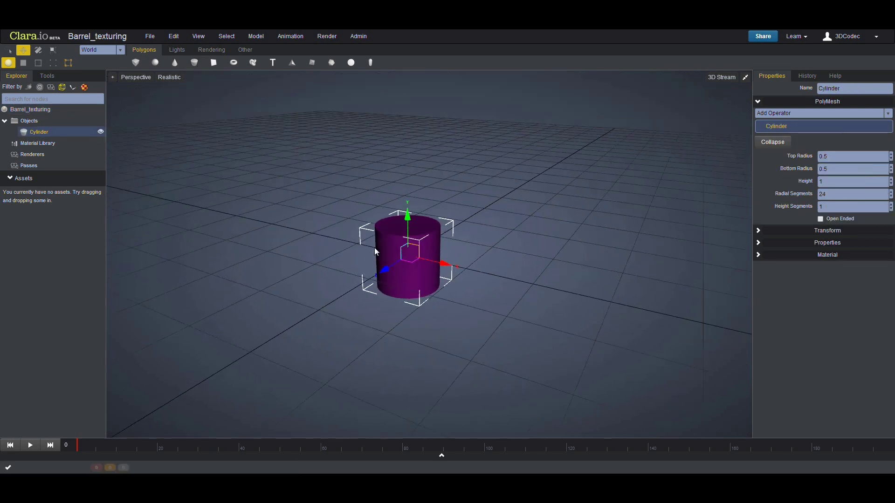
pyautogui.click(745, 77)
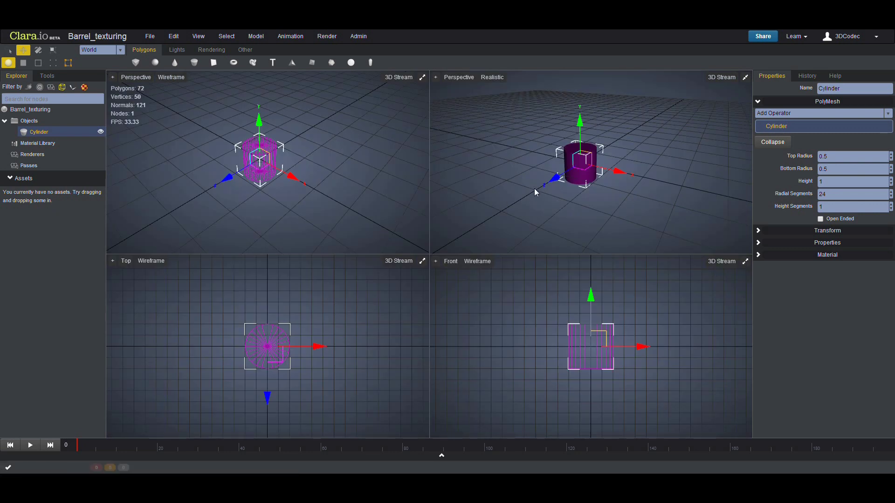
# Step: Change the wireframe perspective viewport to the Left view and enlarge the cylinder in the viewports
pyautogui.click(138, 77)
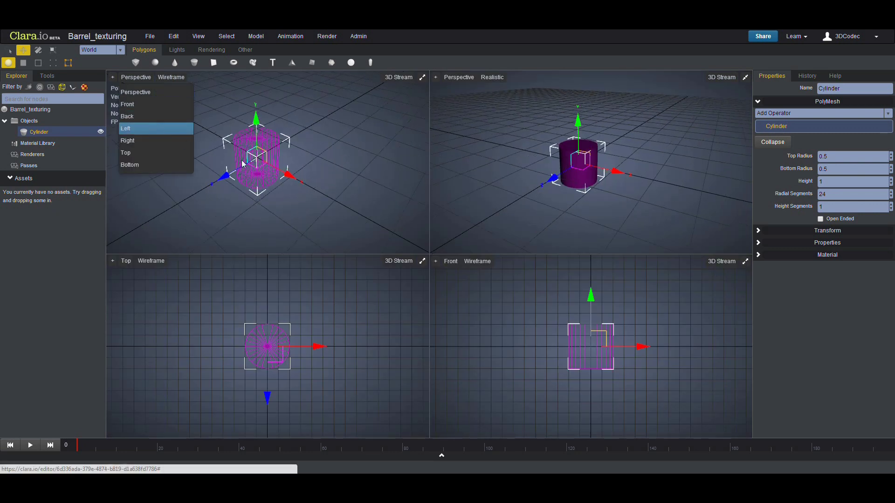
pyautogui.click(156, 128)
pyautogui.scroll(3, 275, 177)
pyautogui.scroll(2, 296, 365)
pyautogui.scroll(2, 546, 347)
pyautogui.moveTo(574, 156); pyautogui.dragTo(571, 173, button='middle')
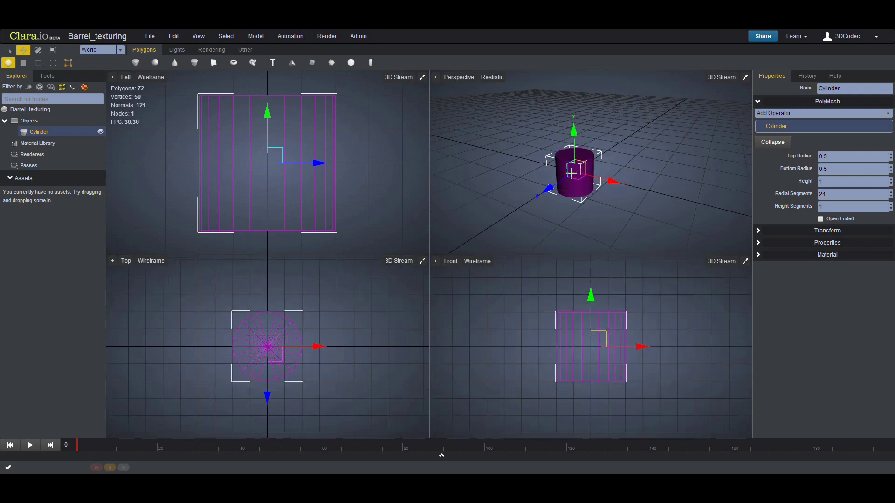
pyautogui.scroll(5, 570, 186)
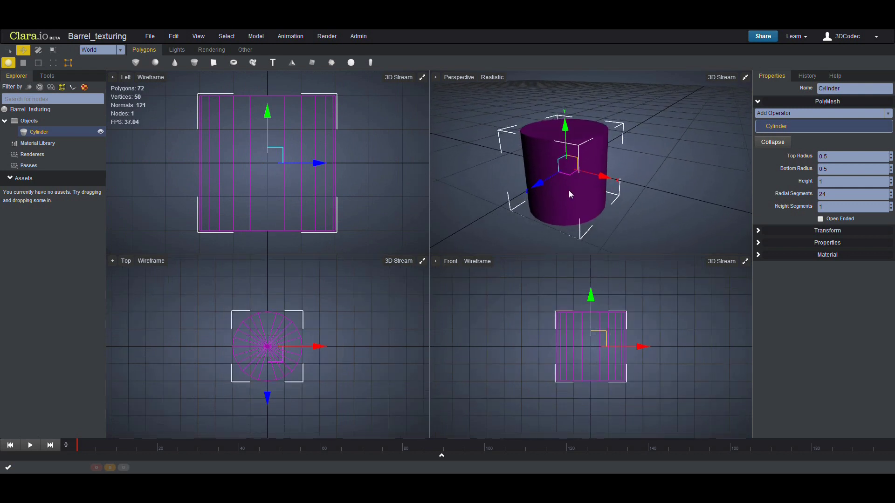
# Step: Display the mesh edges over the shaded cylinder in the Realistic perspective viewport
pyautogui.rightClick(568, 190)
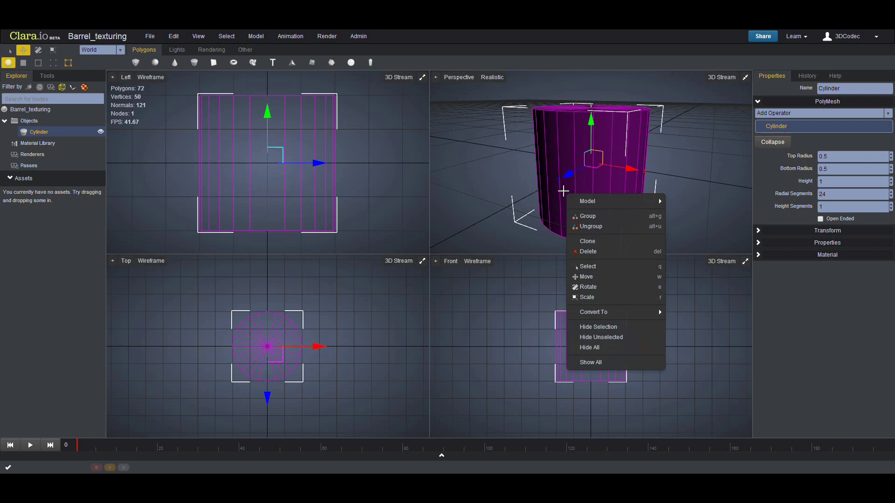
pyautogui.moveTo(644, 161); pyautogui.dragTo(482, 204, button='middle')
pyautogui.click(537, 220)
pyautogui.moveTo(545, 131); pyautogui.dragTo(551, 149, button='middle')
pyautogui.click(547, 191)
pyautogui.moveTo(553, 194); pyautogui.dragTo(624, 185, button='middle')
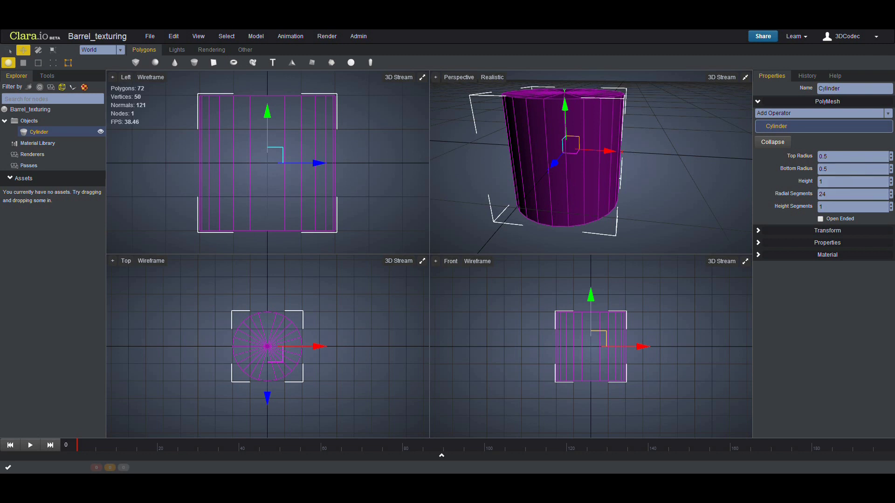
pyautogui.click(890, 179)
pyautogui.click(889, 180)
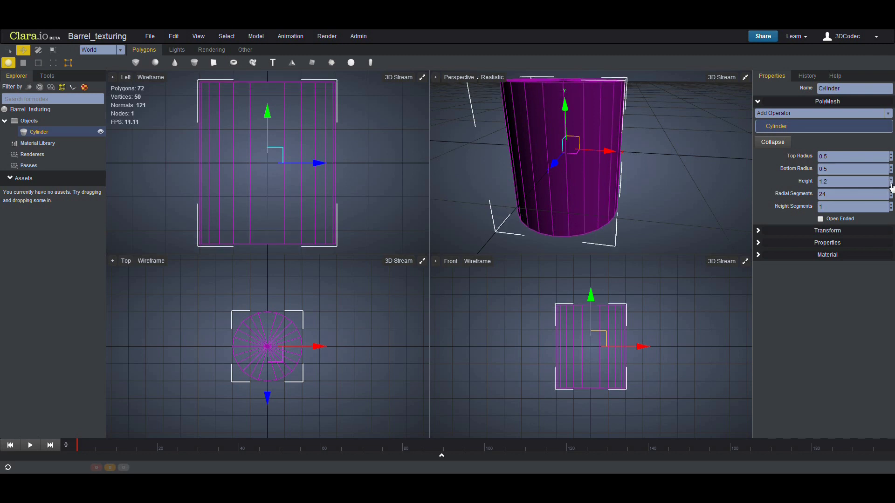
pyautogui.moveTo(891, 183); pyautogui.dragTo(890, 202)
# Step: Set the cylinder's height segments to 8
pyautogui.click(889, 205)
pyautogui.click(890, 205)
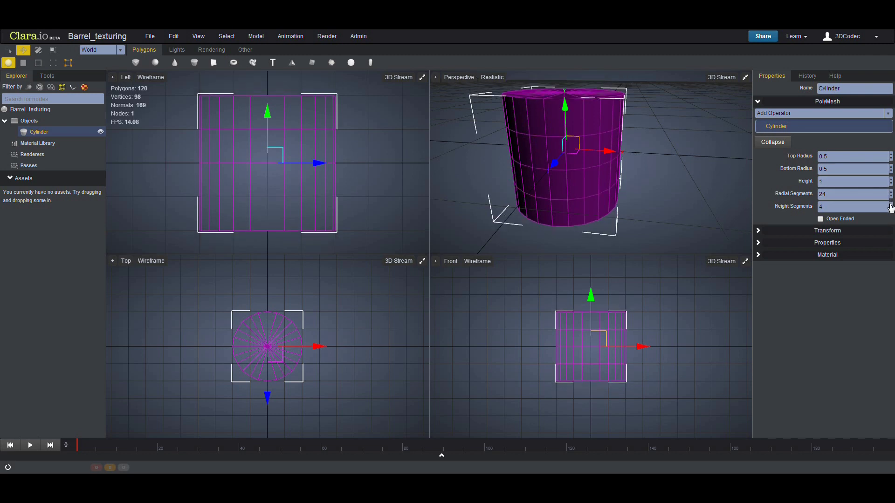
pyautogui.click(890, 205)
pyautogui.click(890, 205)
pyautogui.click(890, 205)
pyautogui.click(889, 205)
pyautogui.moveTo(666, 192); pyautogui.dragTo(452, 142, button='middle')
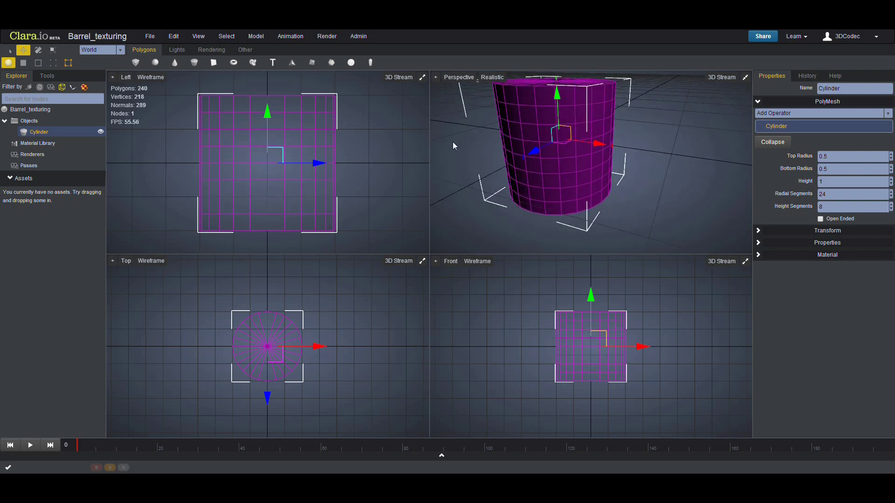
pyautogui.scroll(-5, 569, 180)
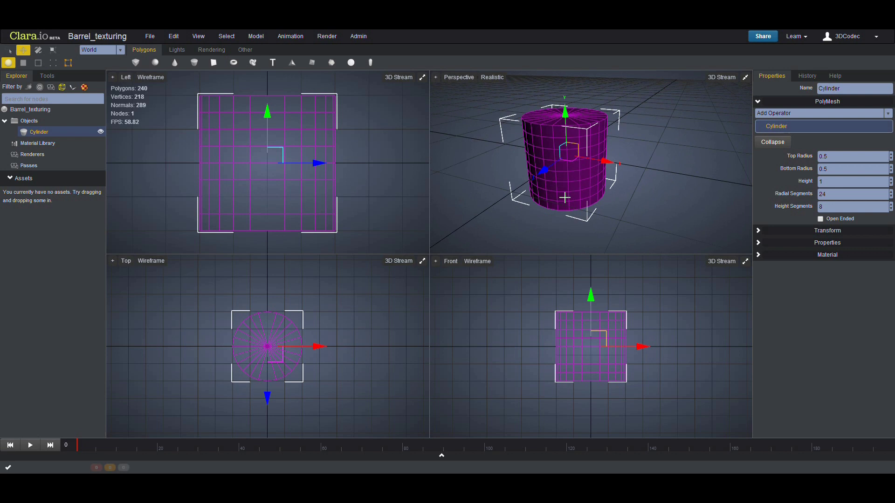
# Step: Set the cylinder's height to 1.4
pyautogui.click(890, 179)
pyautogui.click(889, 179)
pyautogui.click(890, 179)
pyautogui.click(890, 179)
pyautogui.moveTo(649, 180); pyautogui.dragTo(641, 170, button='middle')
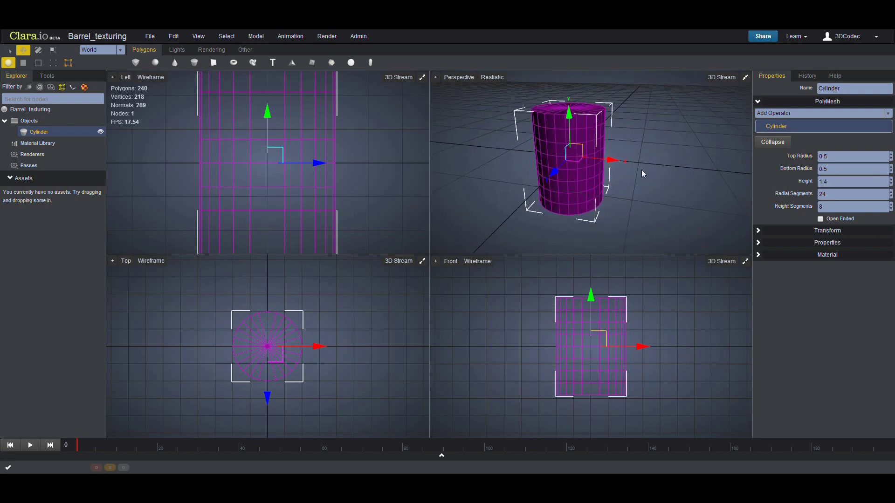
# Step: Hide the grid in the Realistic perspective viewport and reselect the cylinder
pyautogui.moveTo(641, 170)
pyautogui.mouseDown(button='right')
pyautogui.moveTo(648, 155)
pyautogui.moveTo(643, 164)
pyautogui.mouseUp(button='right')
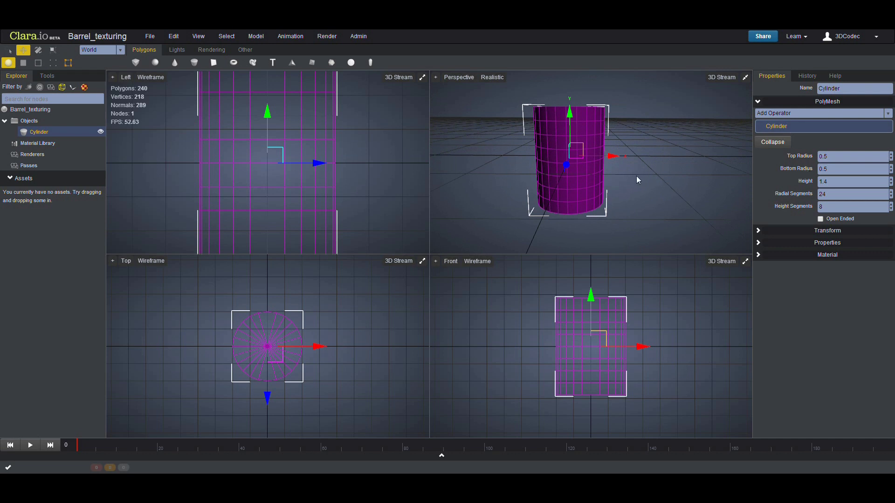
pyautogui.click(635, 192)
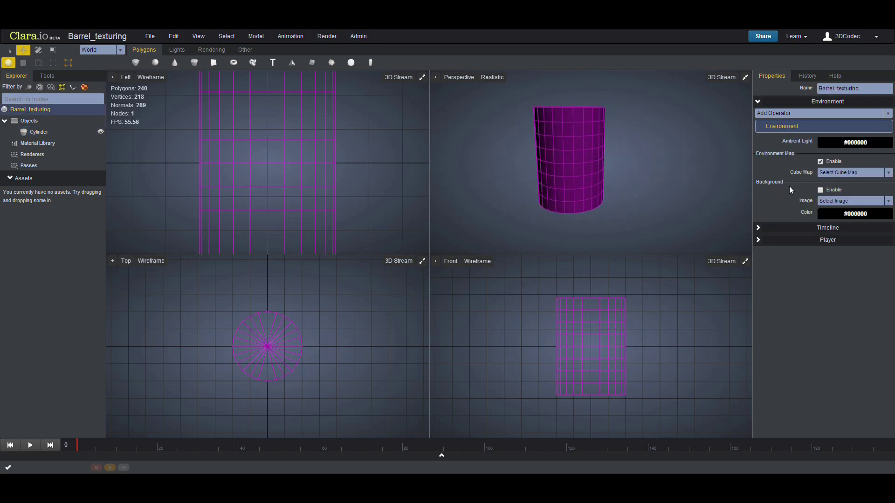
pyautogui.click(583, 164)
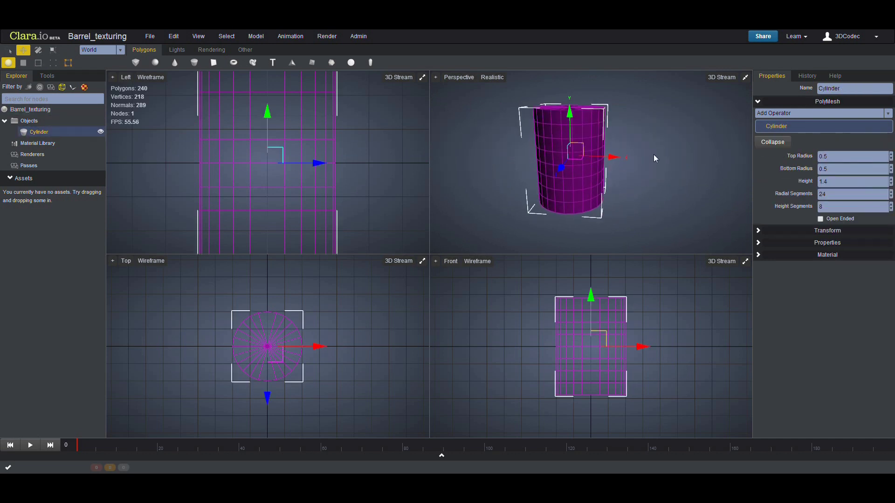
pyautogui.moveTo(653, 160); pyautogui.dragTo(654, 171, button='right')
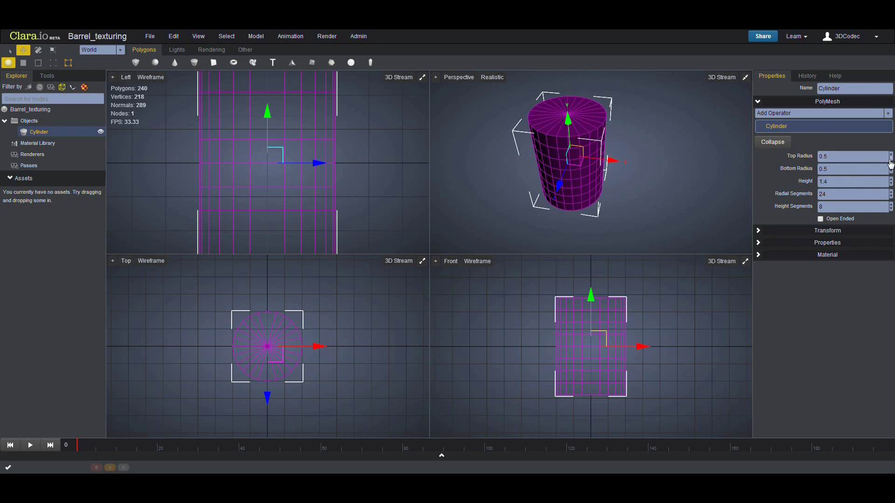
# Step: Set both the top radius and the bottom radius of the cylinder to 0.6
pyautogui.click(891, 155)
pyautogui.click(890, 159)
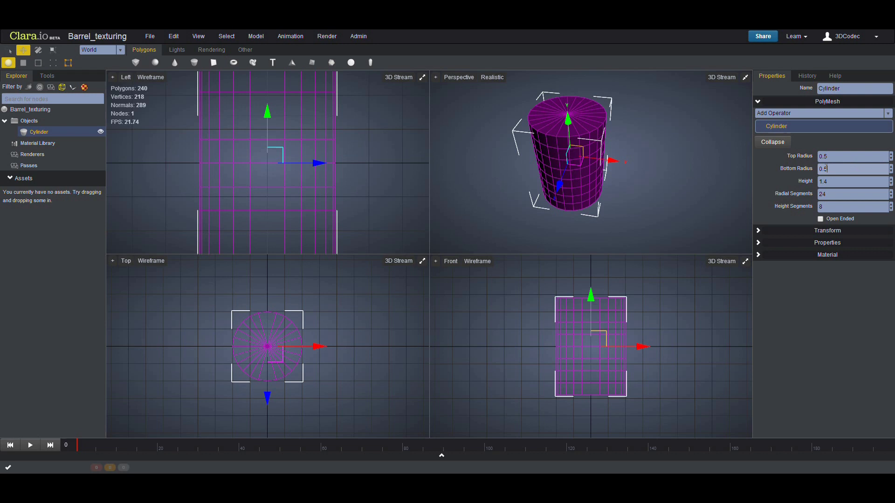
pyautogui.click(829, 157)
pyautogui.press('BackSpace')
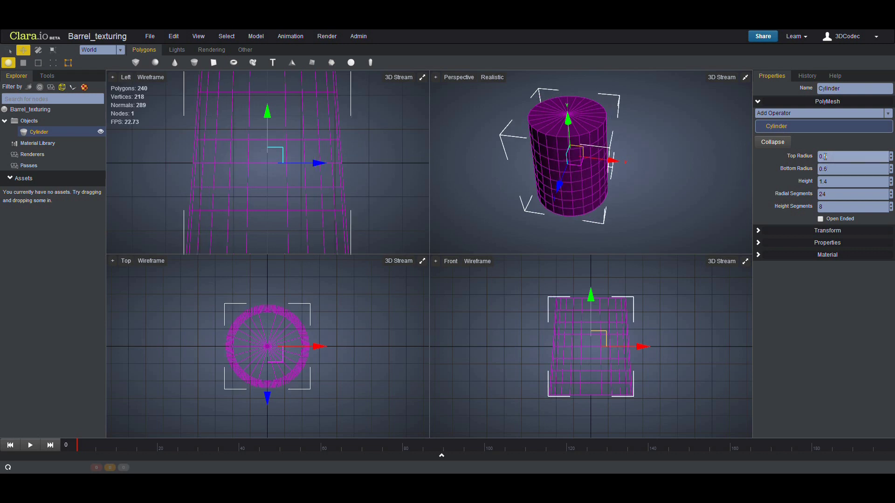
pyautogui.write('6')
pyautogui.click(830, 170)
pyautogui.moveTo(545, 214); pyautogui.dragTo(700, 192, button='right')
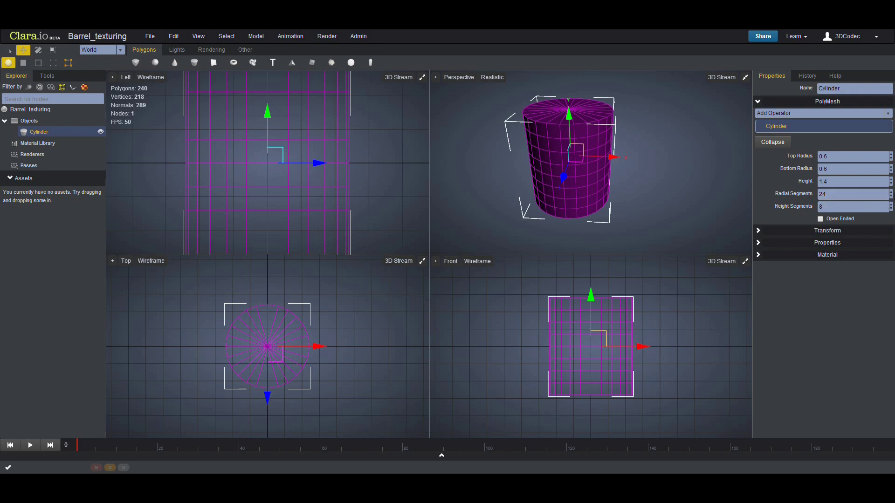
# Step: Set the cylinder's radial segments to 35
pyautogui.click(890, 191)
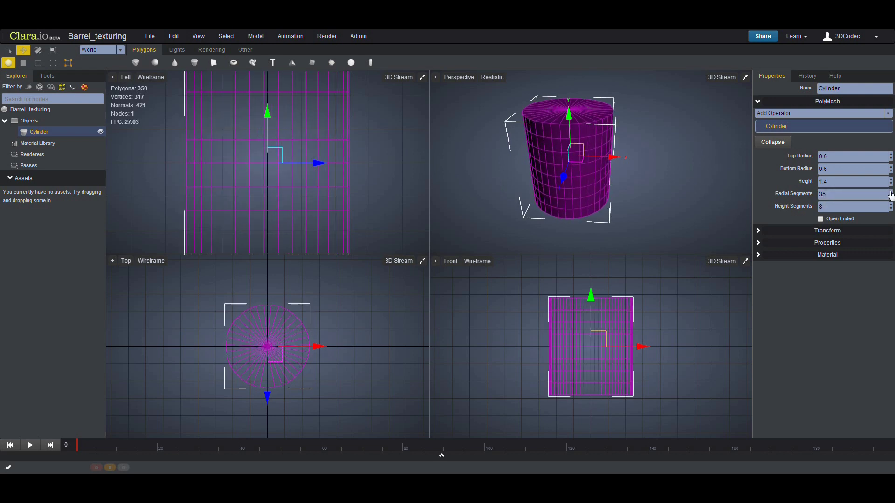
pyautogui.moveTo(643, 161); pyautogui.dragTo(611, 166, button='right')
pyautogui.moveTo(553, 108); pyautogui.dragTo(552, 167, button='right')
# Step: Apply a Taper operator to the cylinder with amount -0.4 and curve 0.5 to give it a bulging barrel shape
pyautogui.click(39, 77)
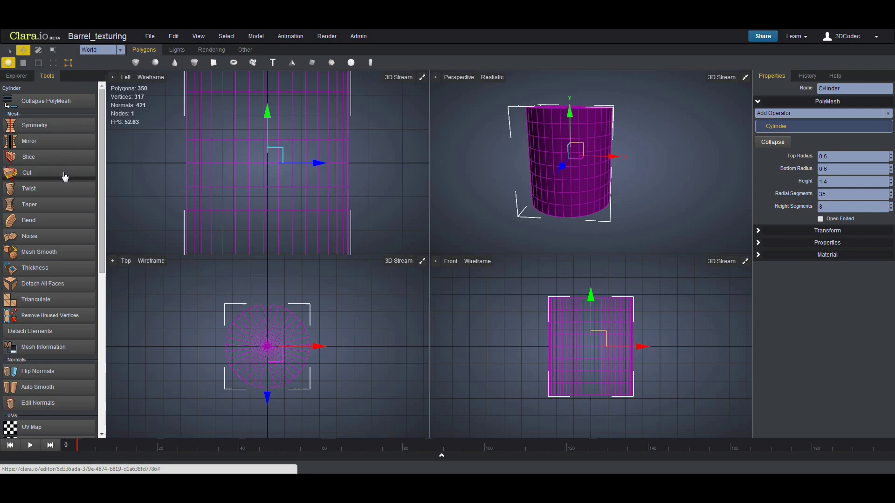
pyautogui.moveTo(107, 161); pyautogui.dragTo(133, 158)
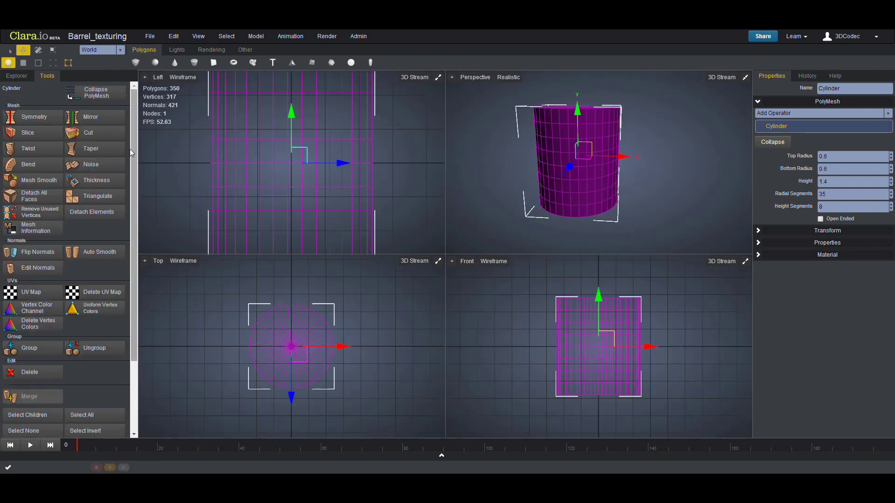
pyautogui.click(81, 149)
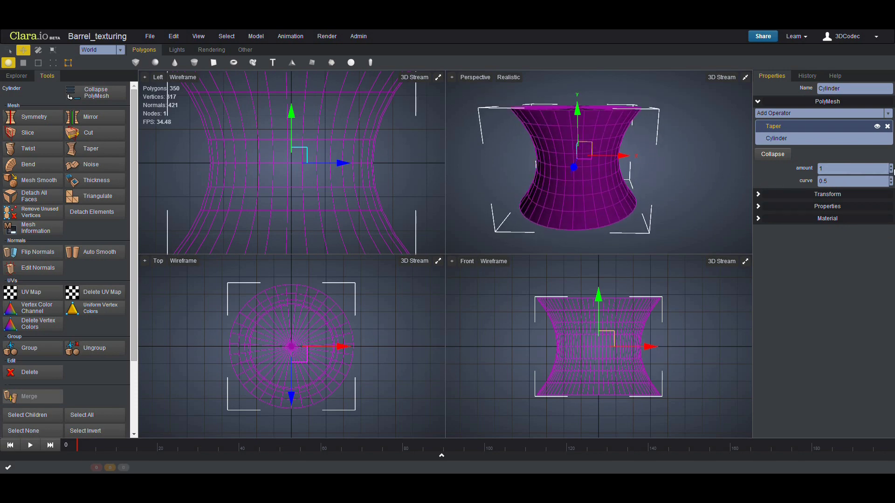
pyautogui.moveTo(891, 172)
pyautogui.mouseDown()
pyautogui.moveTo(889, 196)
pyautogui.moveTo(886, 185)
pyautogui.mouseUp()
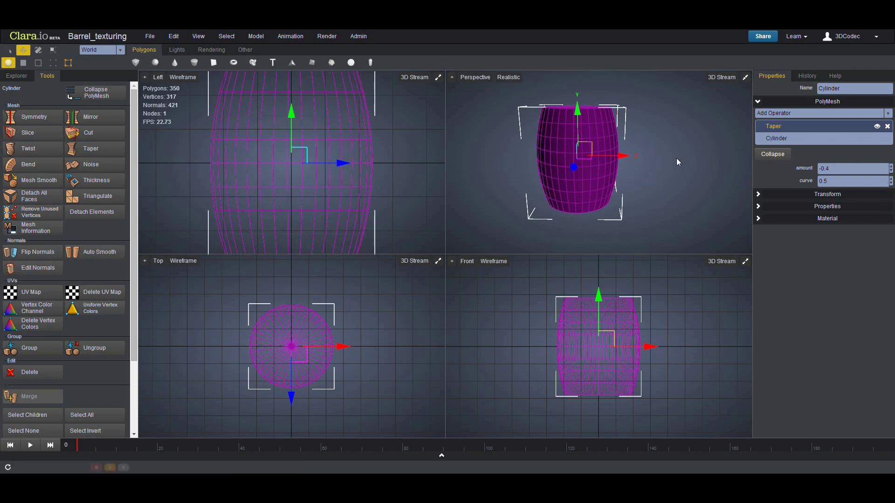
pyautogui.moveTo(676, 158)
pyautogui.mouseDown(button='middle')
pyautogui.moveTo(678, 183)
pyautogui.moveTo(676, 147)
pyautogui.moveTo(687, 145)
pyautogui.mouseUp(button='middle')
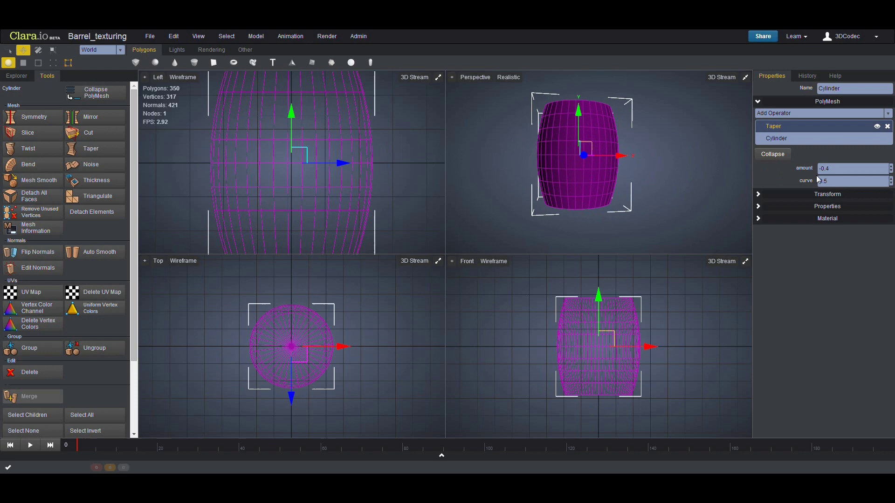
pyautogui.moveTo(889, 183); pyautogui.dragTo(890, 181)
pyautogui.moveTo(647, 155); pyautogui.dragTo(589, 203, button='middle')
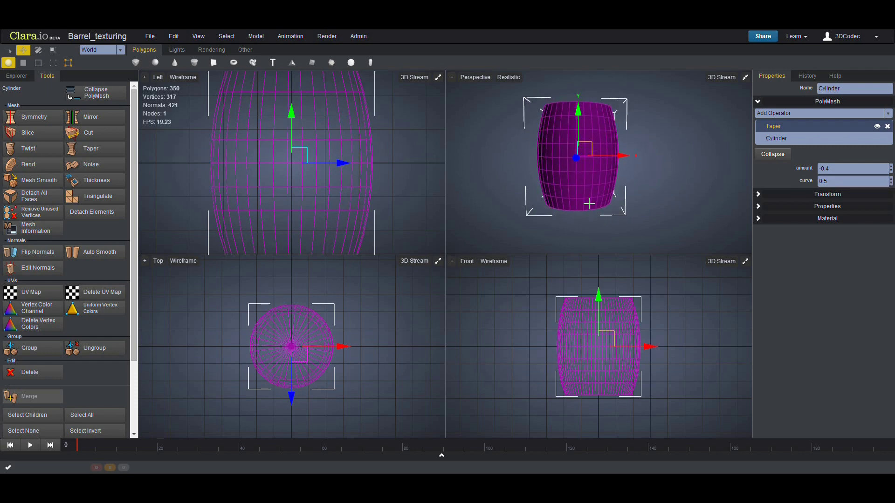
pyautogui.scroll(-3, 310, 193)
pyautogui.moveTo(429, 343); pyautogui.dragTo(431, 314, button='middle')
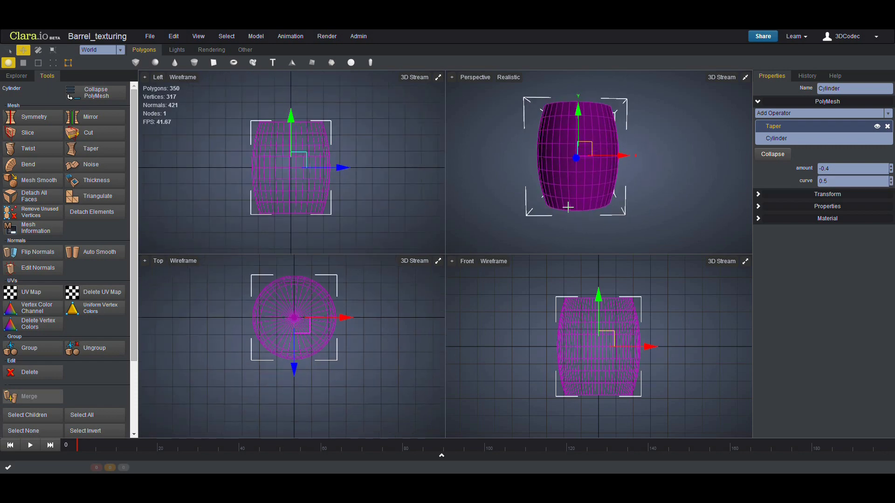
pyautogui.moveTo(568, 207); pyautogui.dragTo(463, 125, button='middle')
pyautogui.click(463, 125)
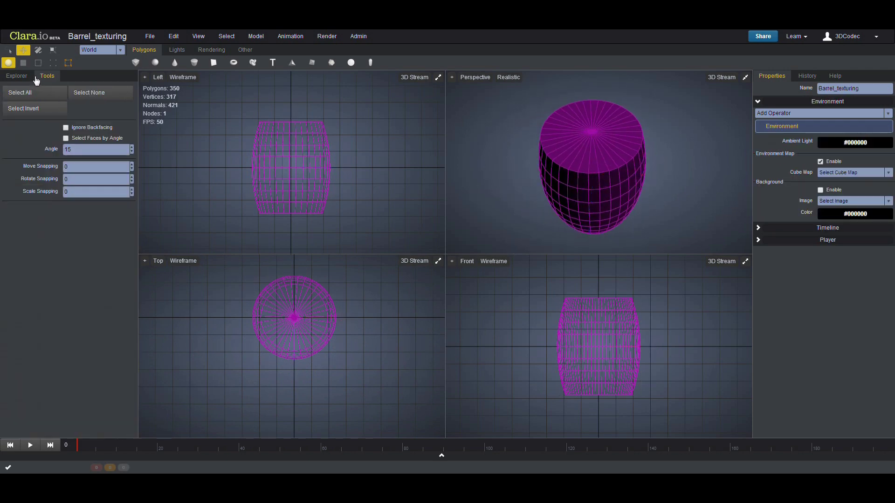
pyautogui.click(565, 175)
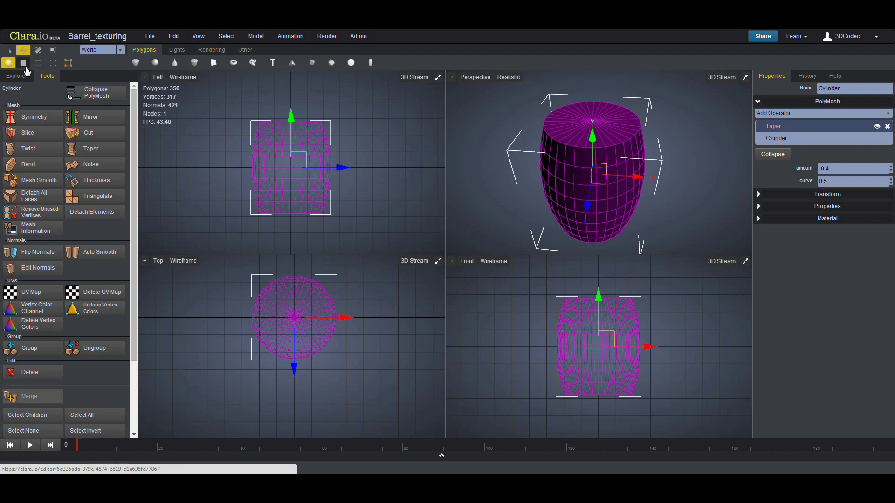
# Step: In face selection mode, pick one face of the barrel's top cap and extend the selection to faces by angles < 30
pyautogui.moveTo(599, 134); pyautogui.dragTo(589, 148, button='middle')
pyautogui.click(23, 67)
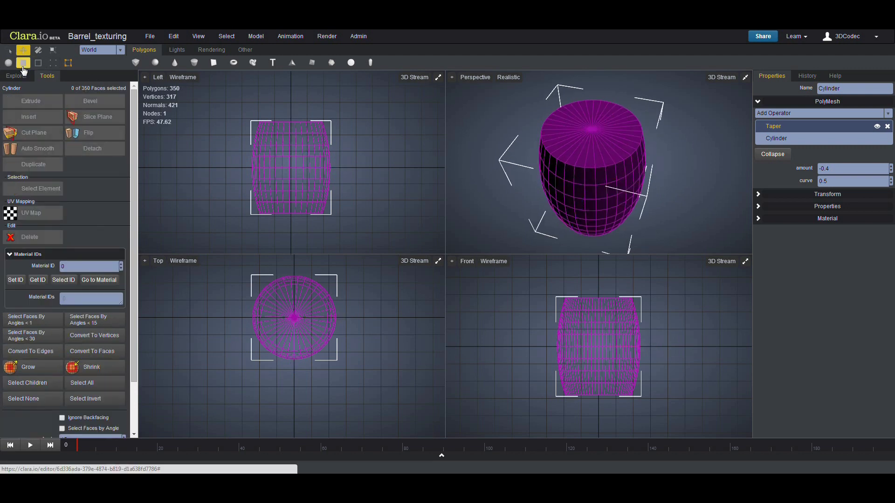
pyautogui.click(589, 152)
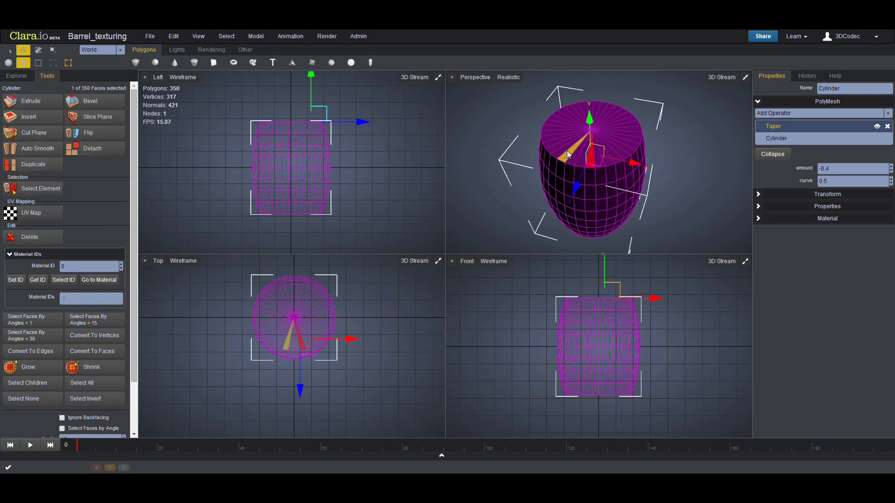
pyautogui.scroll(-3, 81, 205)
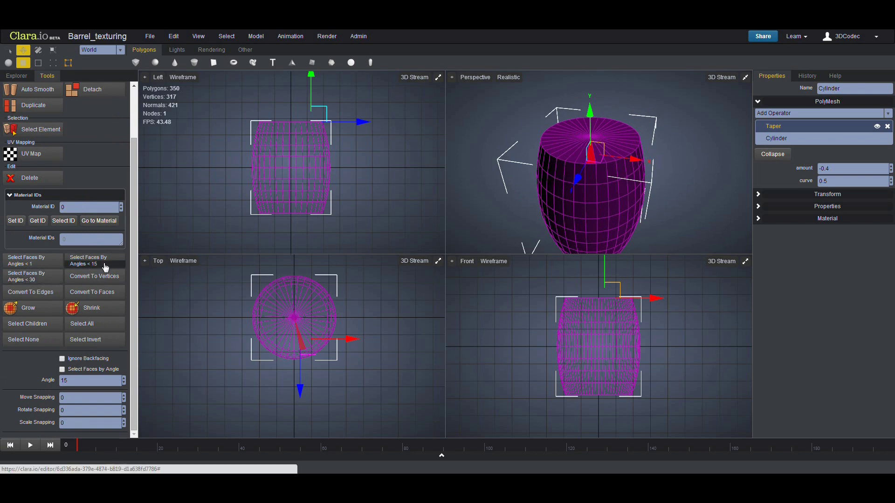
pyautogui.click(48, 278)
pyautogui.moveTo(525, 231); pyautogui.dragTo(527, 185, button='middle')
pyautogui.scroll(3, 554, 192)
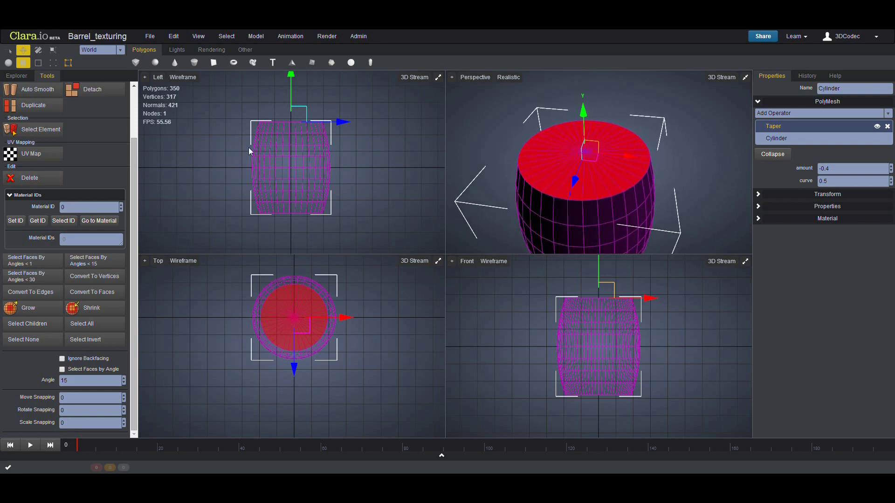
pyautogui.scroll(2, 86, 130)
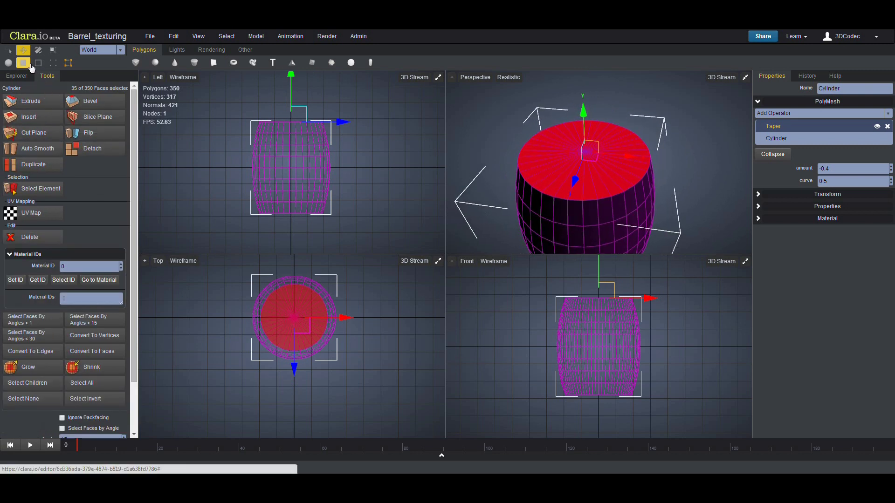
# Step: Insert the selected top cap faces of the barrel as a group with an offset of -0.021 to form a thin rim
pyautogui.click(30, 120)
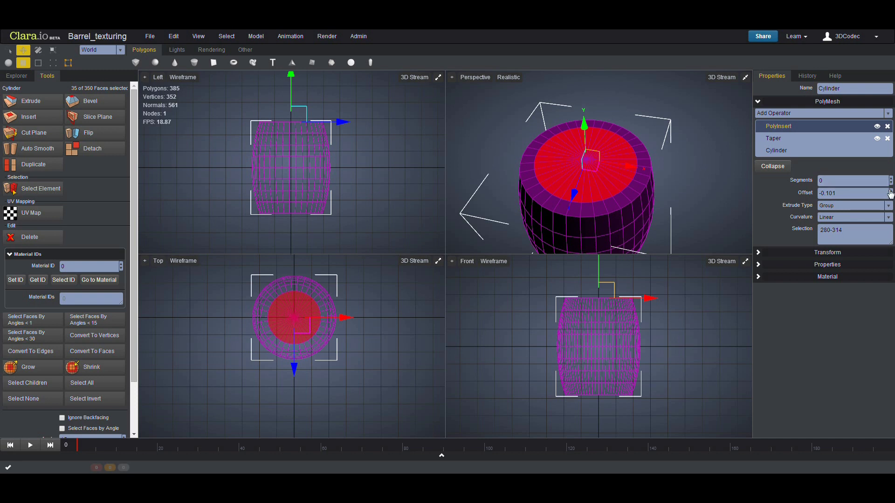
pyautogui.moveTo(891, 207); pyautogui.dragTo(892, 166)
pyautogui.scroll(5, 650, 151)
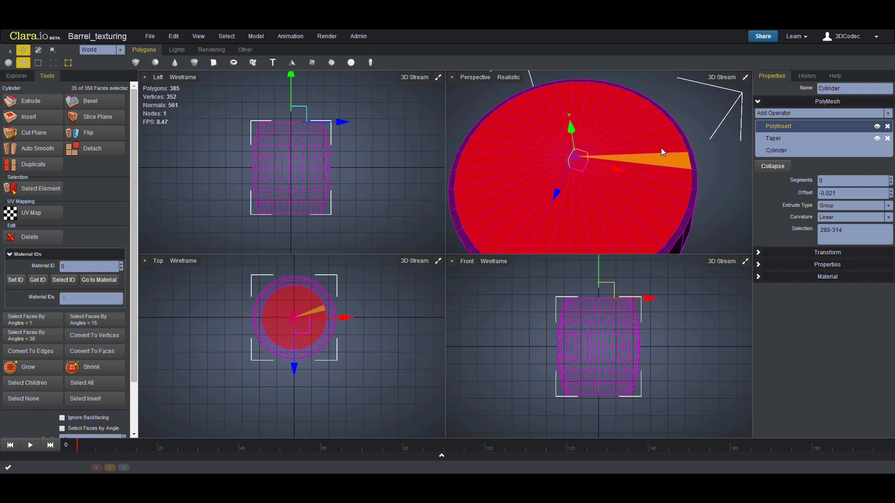
pyautogui.scroll(-5, 661, 147)
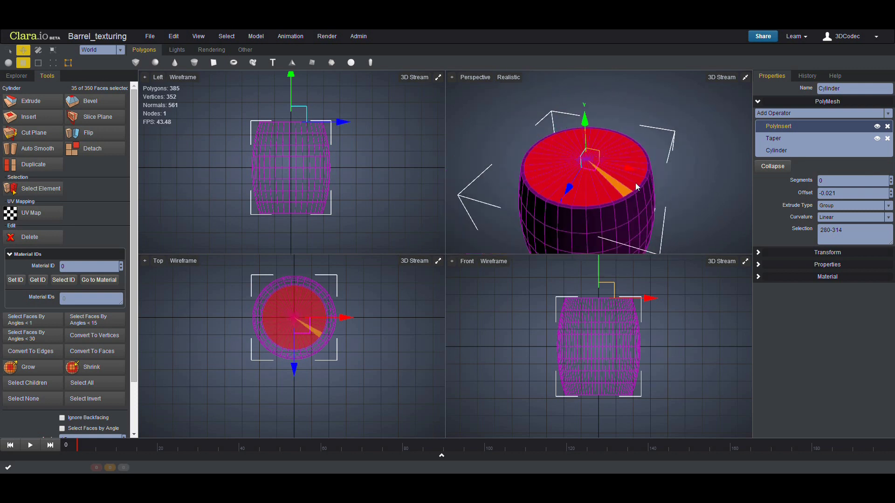
pyautogui.moveTo(565, 198); pyautogui.dragTo(559, 197, button='middle')
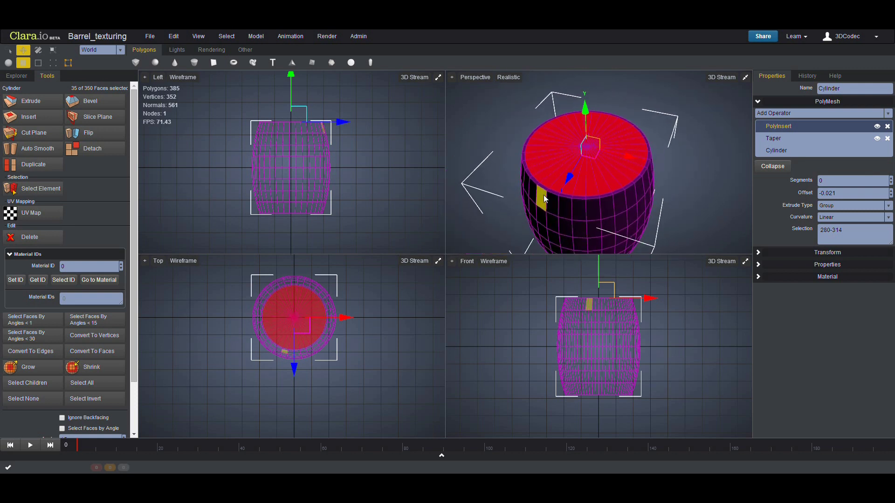
# Step: Bevel the inset top faces inward with length -0.06, 1 segment and offset -0.025 to recess the barrel's lid
pyautogui.click(91, 102)
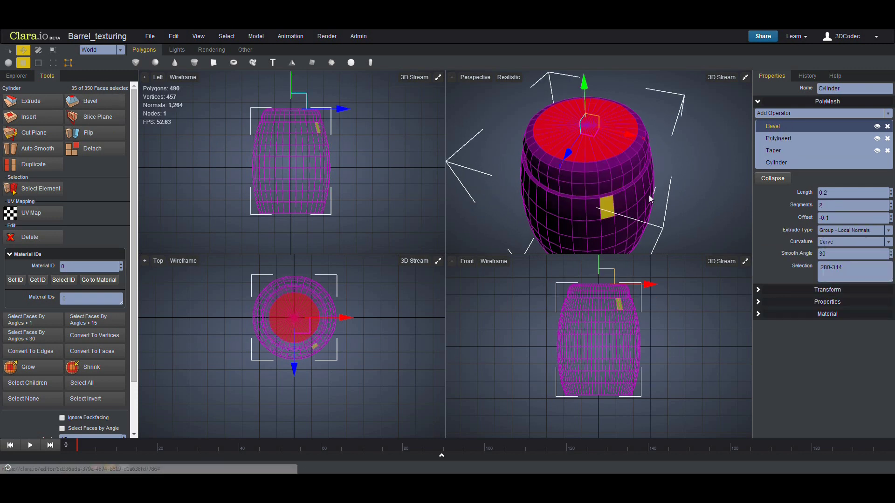
pyautogui.moveTo(890, 198)
pyautogui.mouseDown()
pyautogui.moveTo(889, 224)
pyautogui.moveTo(890, 211)
pyautogui.mouseUp()
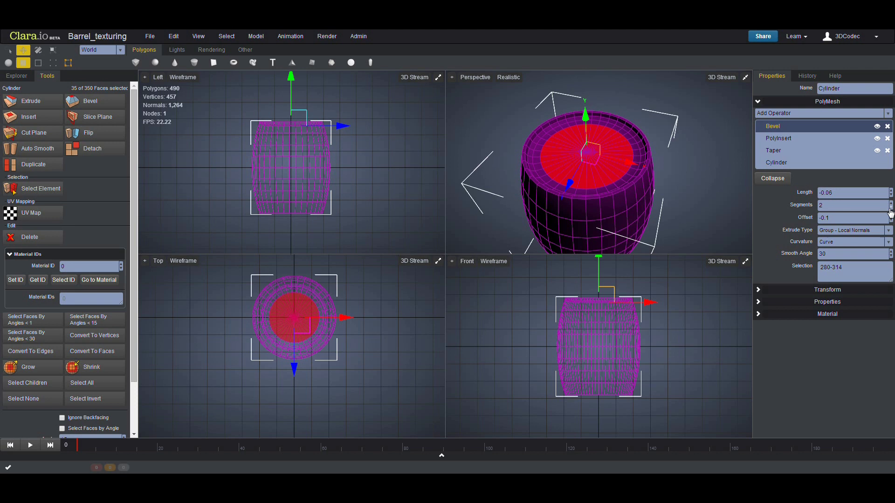
pyautogui.click(890, 209)
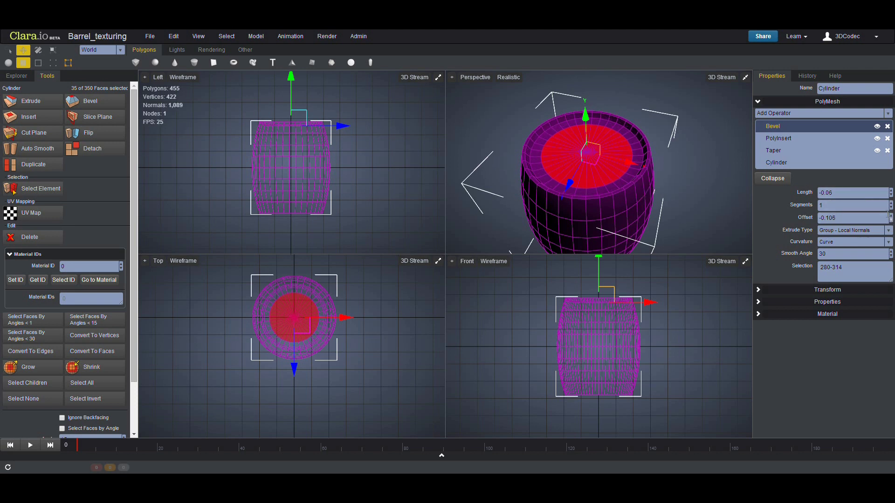
pyautogui.moveTo(887, 214); pyautogui.dragTo(887, 180)
# Step: Inspect the barrel's recessed top and rim, and clear the face selection
pyautogui.moveTo(573, 166); pyautogui.dragTo(661, 178, button='middle')
pyautogui.scroll(4, 569, 137)
pyautogui.moveTo(554, 179); pyautogui.dragTo(584, 177, button='middle')
pyautogui.scroll(-5, 529, 183)
pyautogui.click(653, 158)
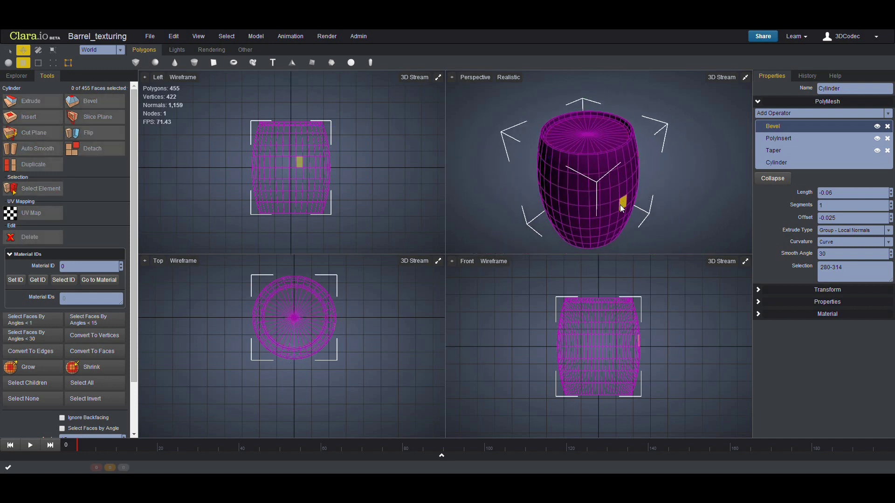
pyautogui.moveTo(620, 205); pyautogui.dragTo(594, 192, button='middle')
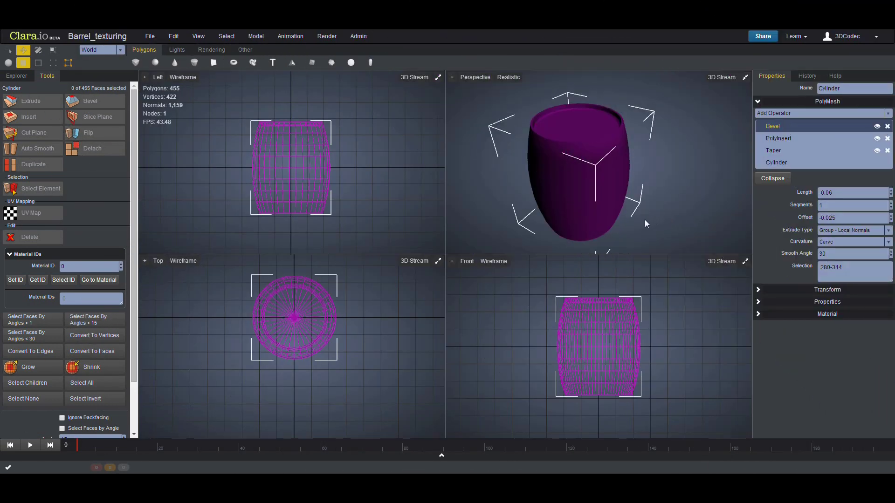
pyautogui.moveTo(645, 219); pyautogui.dragTo(616, 190, button='middle')
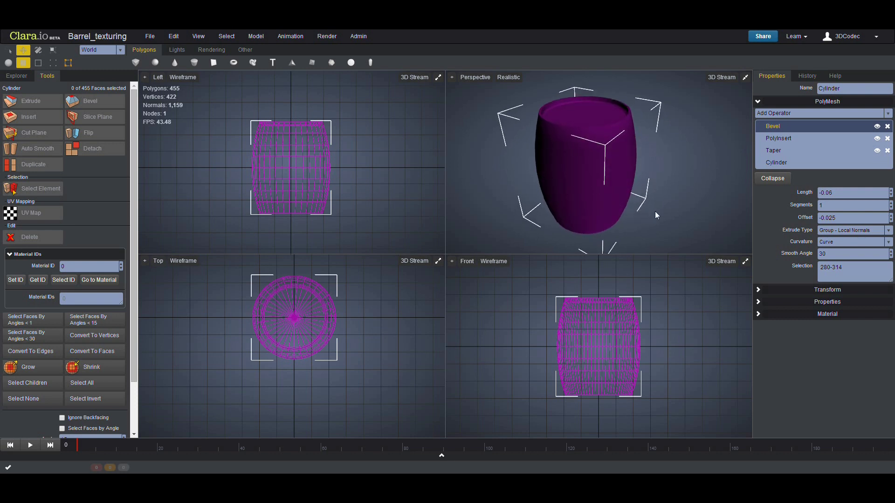